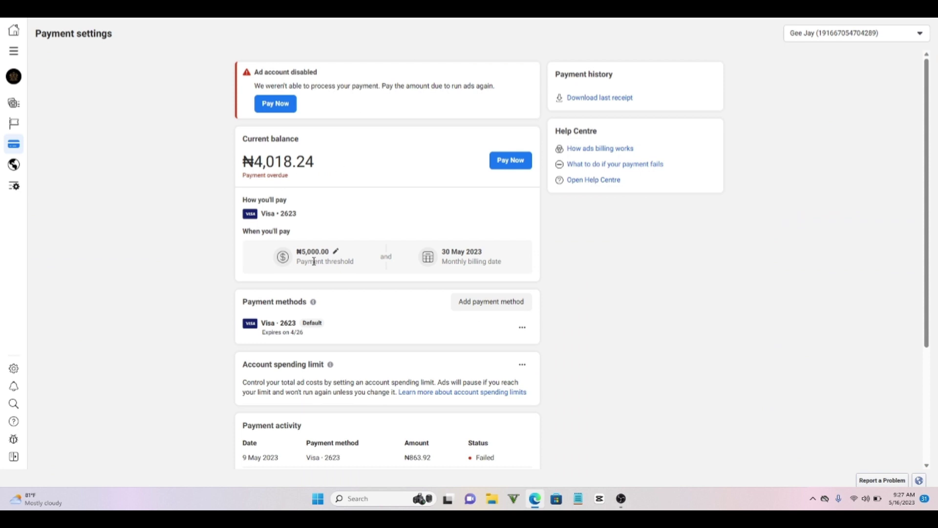
- Scroll up and back down the Ads Manager Payment settings page
{"action": "scroll", "coordinate": [351, 252], "scroll_direction": "up", "scroll_amount": 5}
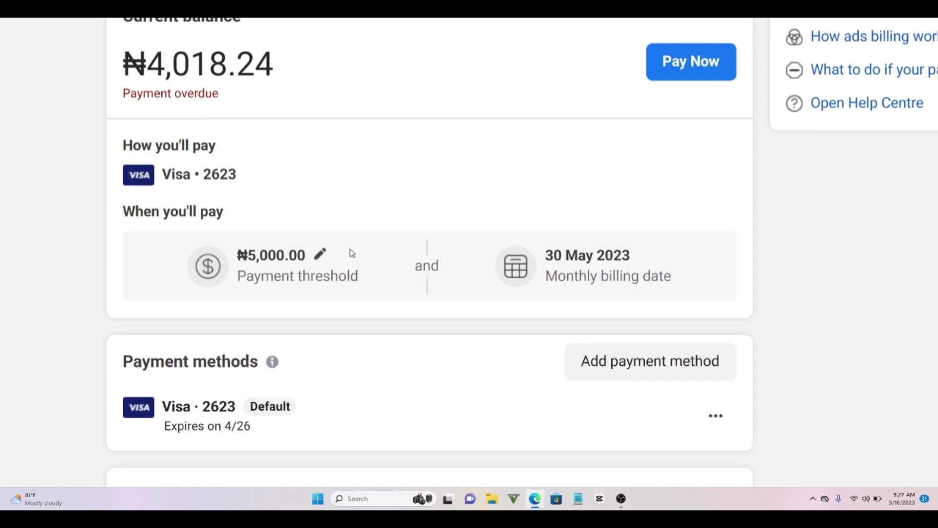
{"action": "scroll", "coordinate": [321, 209], "scroll_direction": "down", "scroll_amount": 5}
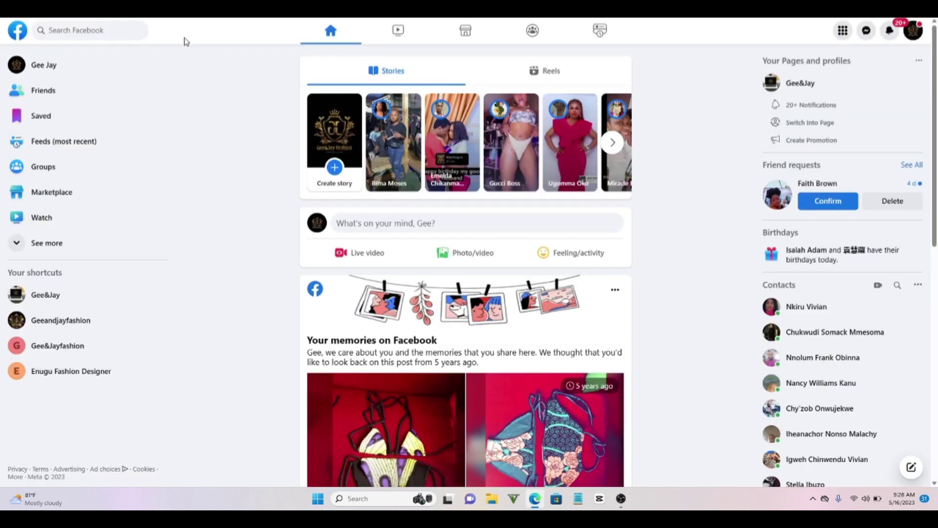
{"action": "left_click", "coordinate": [153, 140]}
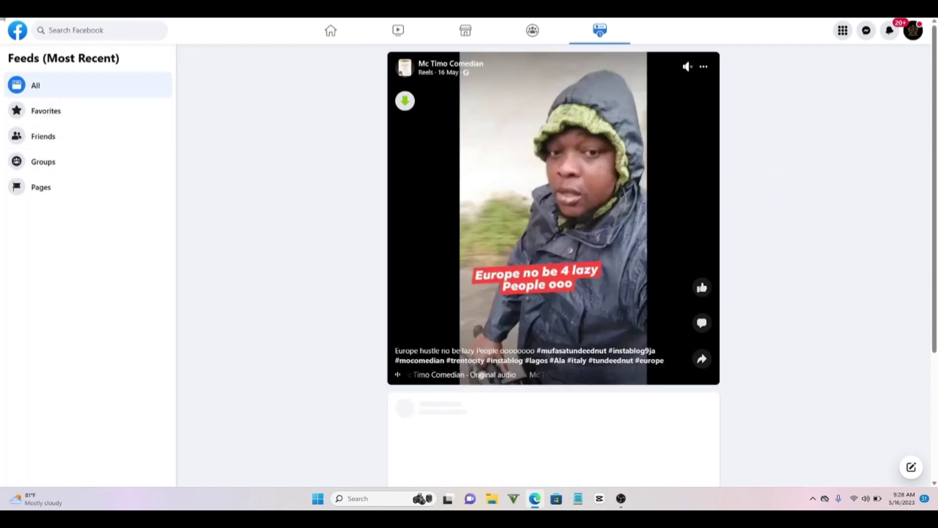
{"action": "key", "text": "alt+Left"}
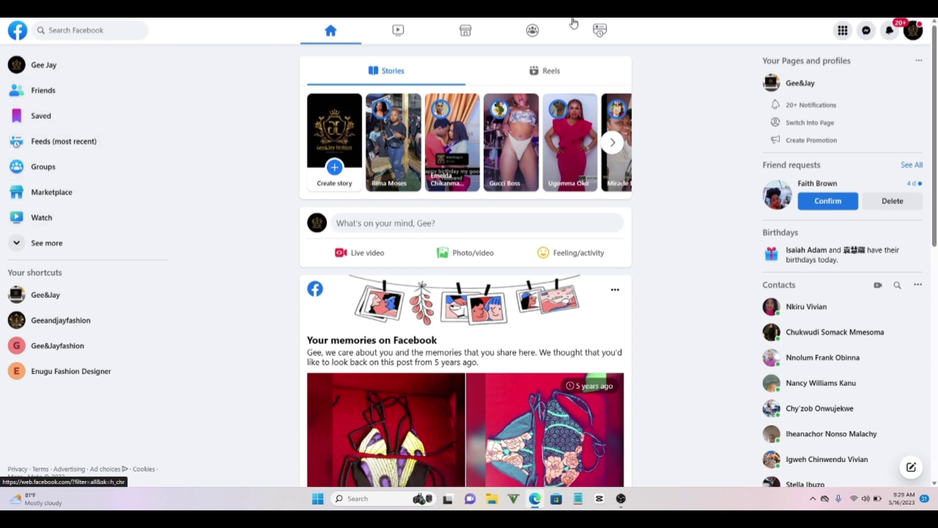
- Open Meta Business Suite in a new Edge tab from the 'bus' address-bar suggestion
{"action": "key", "text": "ctrl+t"}
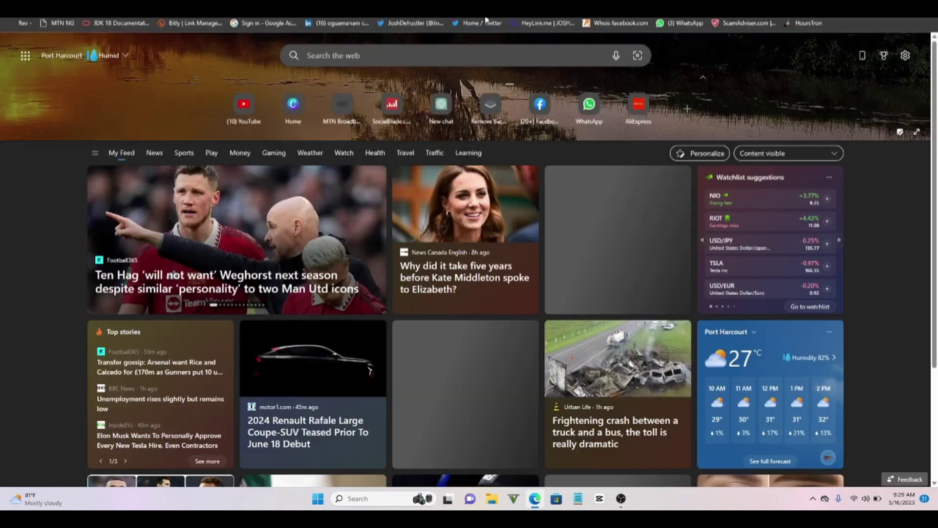
{"action": "type", "text": "business.facebook.com"}
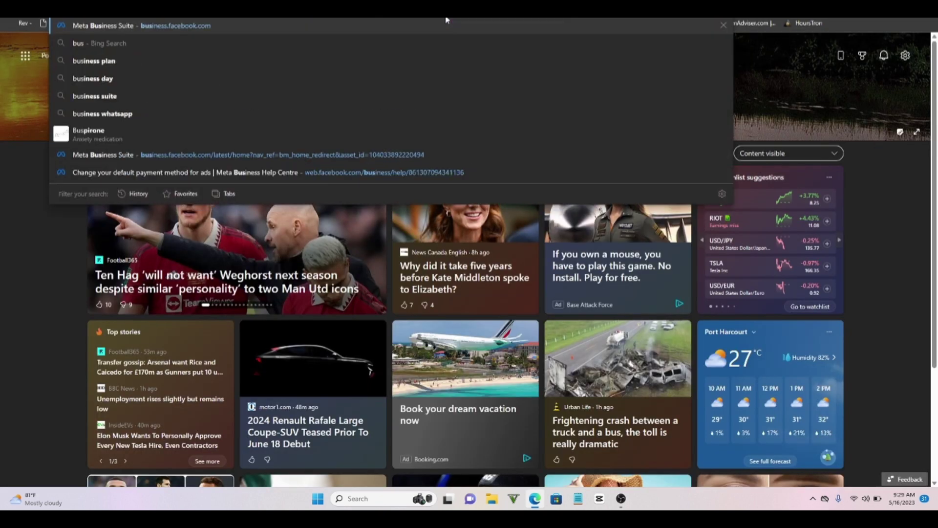
{"action": "key", "text": "Return"}
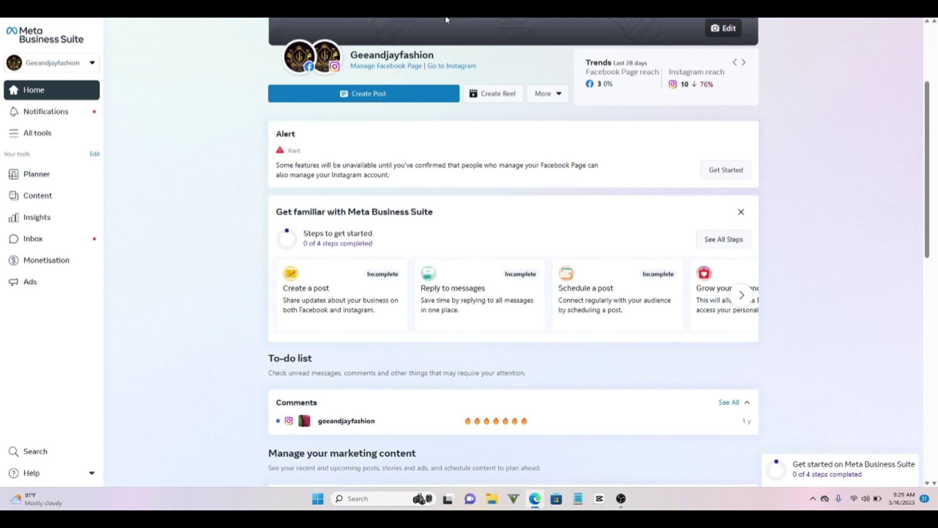
- Open Ads Manager from Business Suite's All tools list to see the account-error campaigns
{"action": "left_click", "coordinate": [38, 134]}
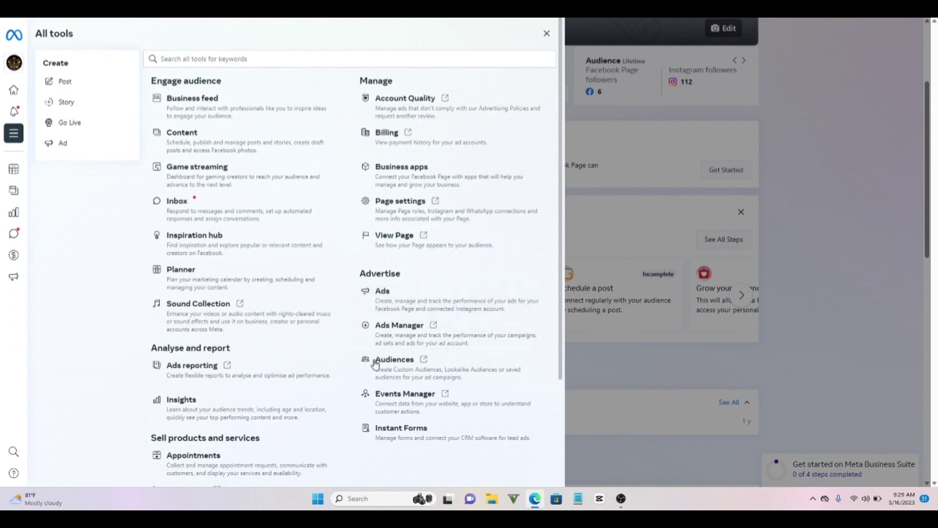
{"action": "left_click", "coordinate": [389, 337]}
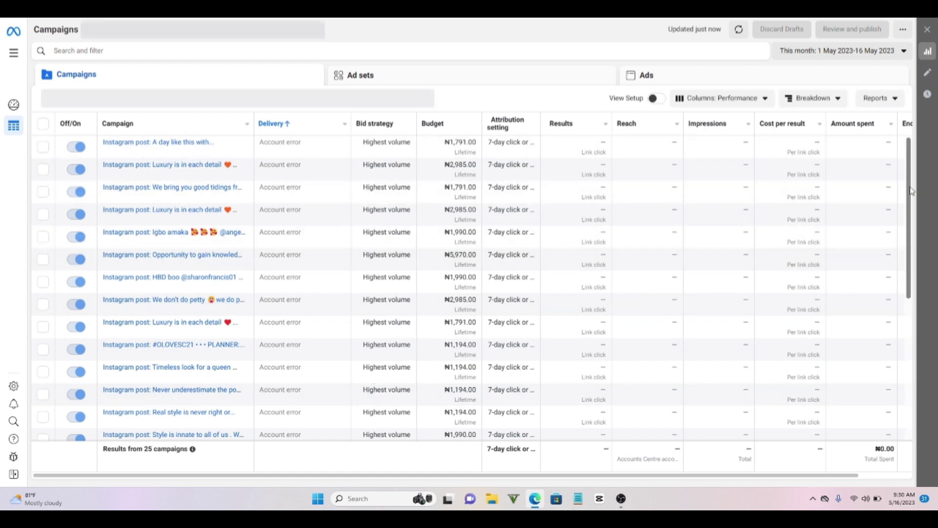
- Scroll the campaigns table, then go to the Ad account setup settings page
{"action": "scroll", "coordinate": [914, 250], "scroll_direction": "down", "scroll_amount": 1}
{"action": "scroll", "coordinate": [914, 250], "scroll_direction": "down", "scroll_amount": 5}
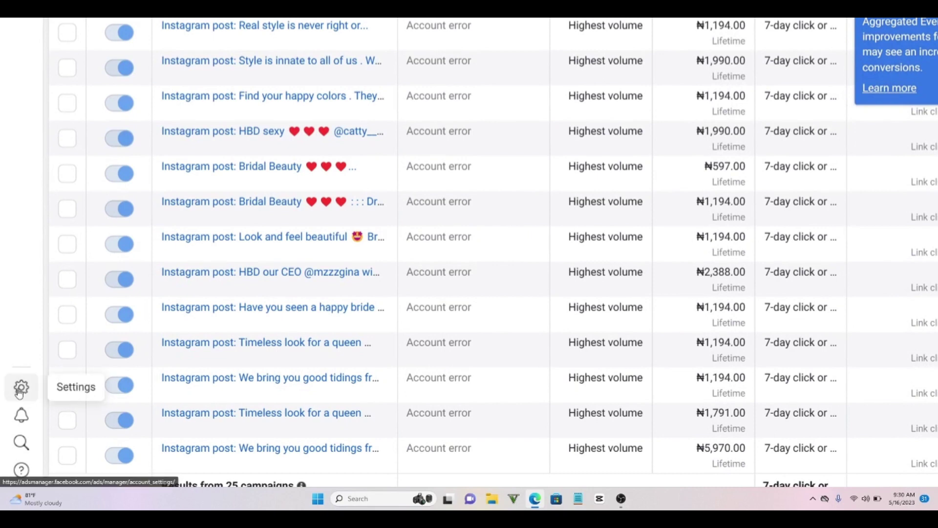
{"action": "left_click", "coordinate": [20, 388]}
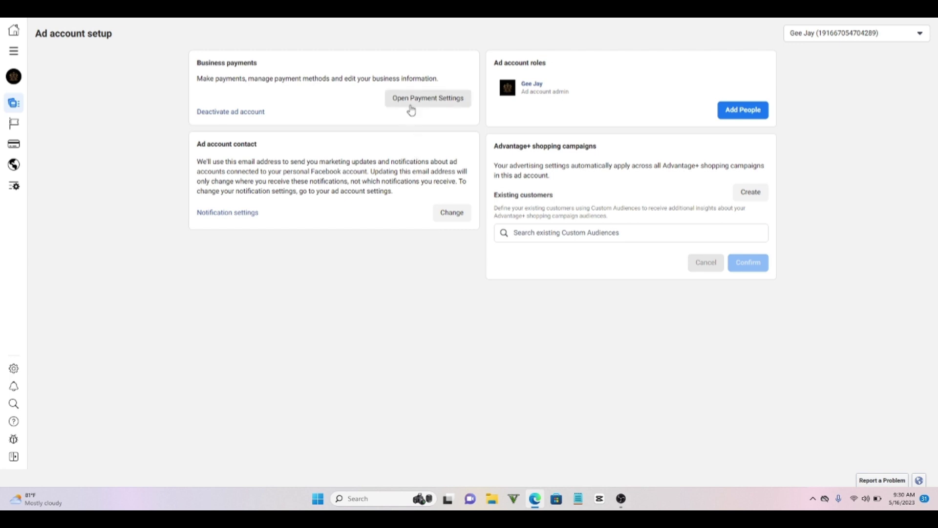
- Open Payment Settings and start paying the overdue ₦4,018.24 balance with Pay Now
{"action": "left_click", "coordinate": [411, 109]}
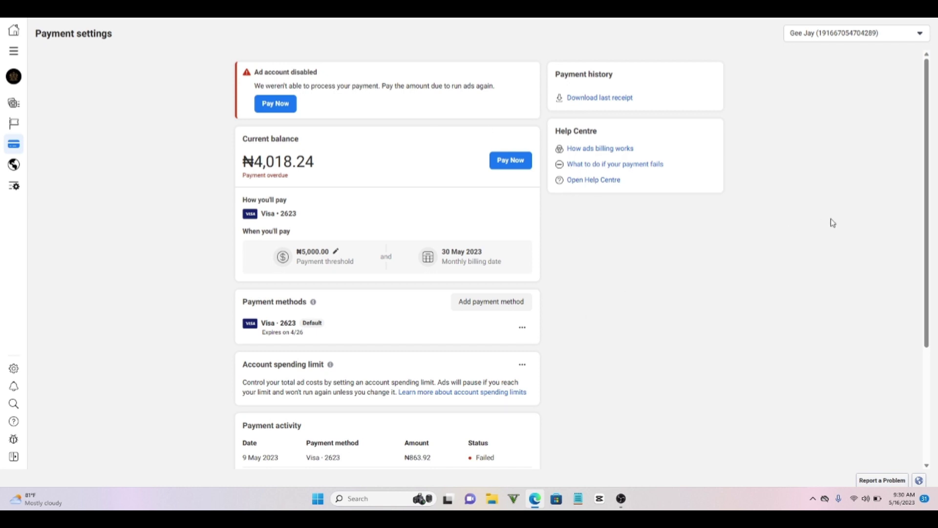
{"action": "left_click", "coordinate": [481, 303]}
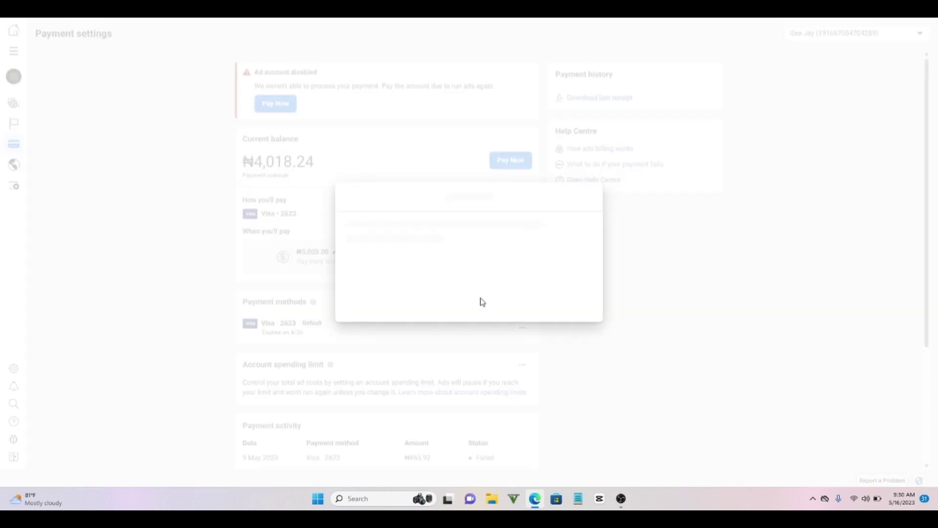
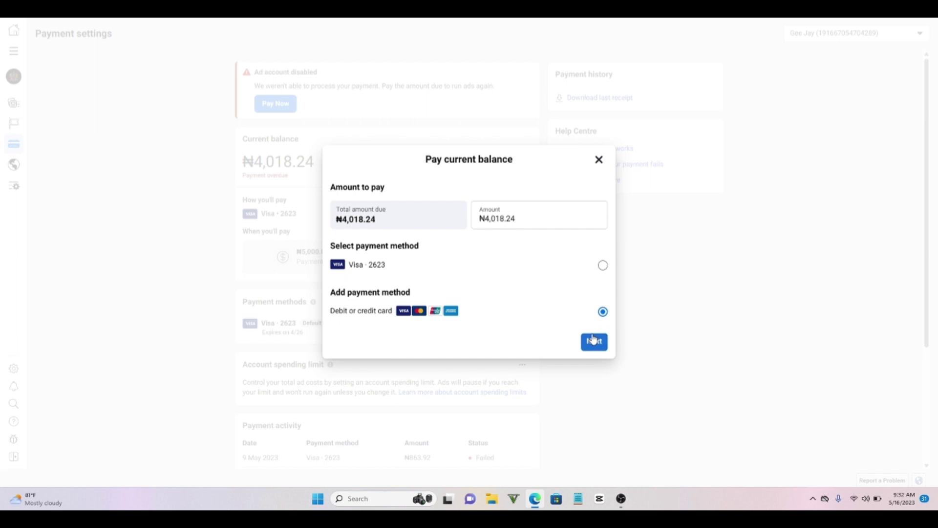
- Autofill the new card form from the saved Visa, enter the card's CVV, and submit it
{"action": "left_click", "coordinate": [593, 341]}
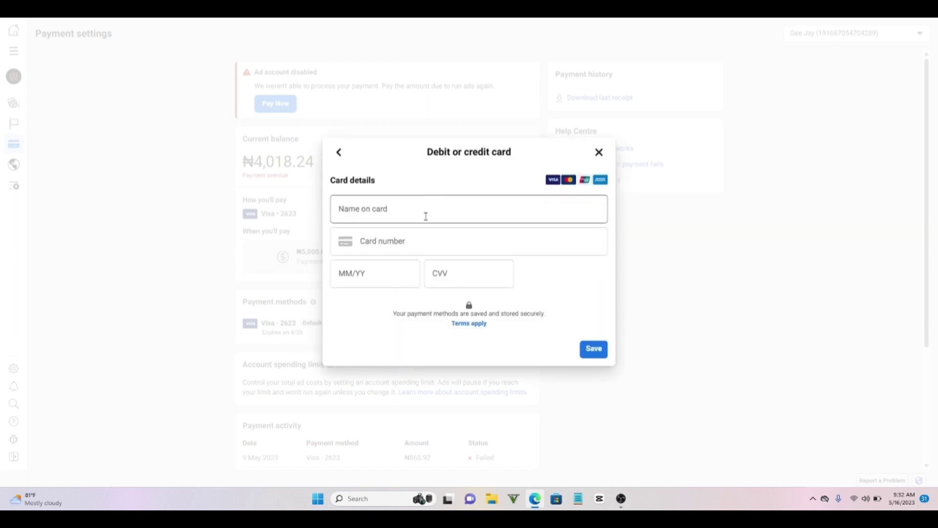
{"action": "left_click", "coordinate": [426, 216]}
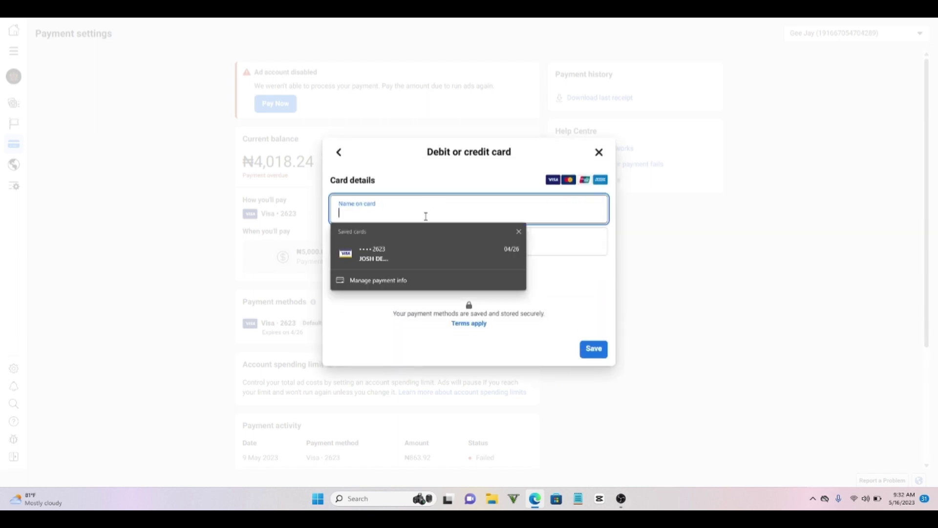
{"action": "left_click", "coordinate": [406, 248]}
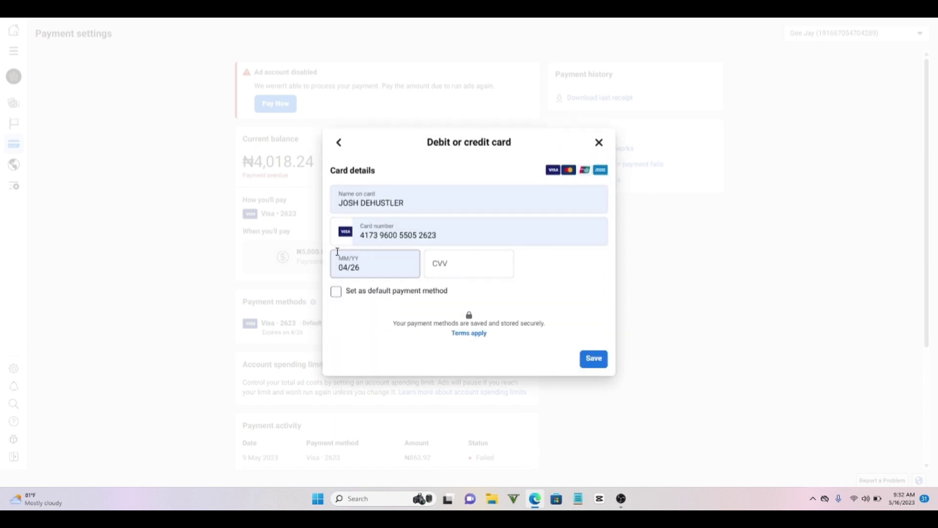
{"action": "left_click", "coordinate": [439, 270]}
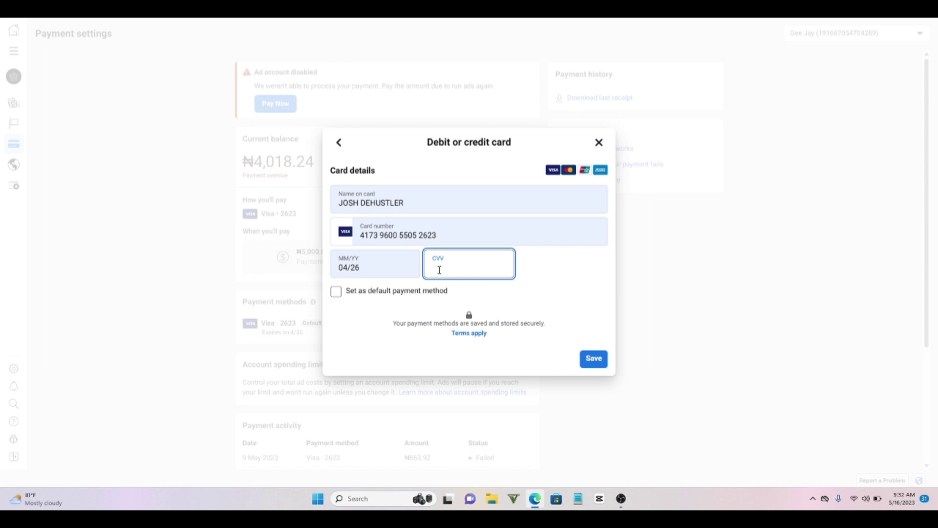
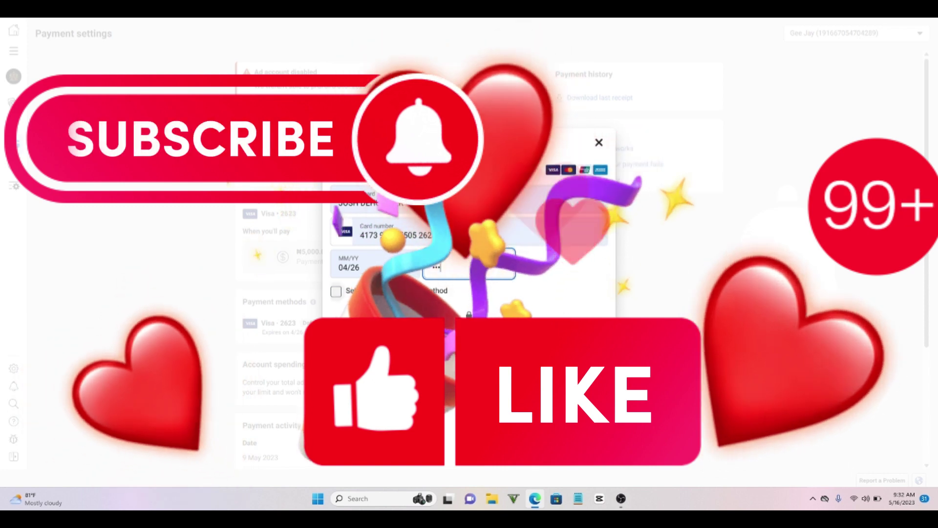
{"action": "key", "text": "Return"}
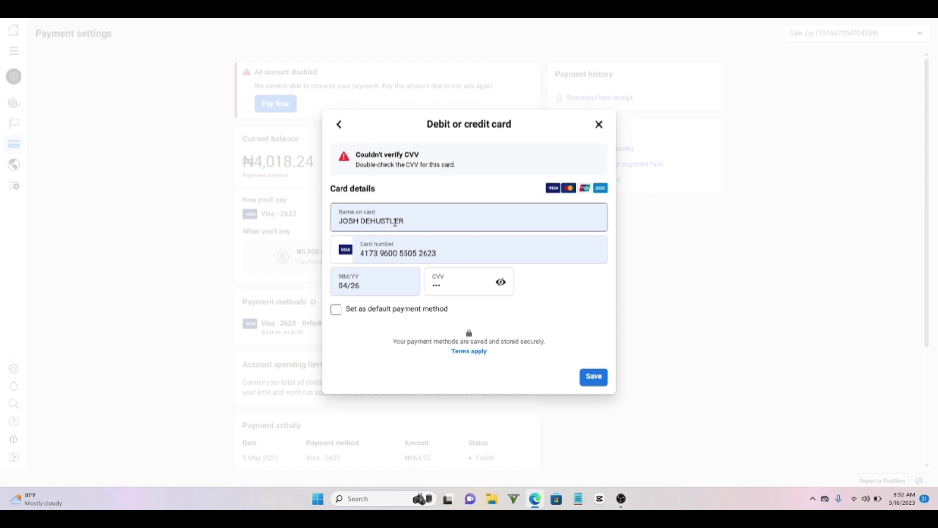
- Dismiss the Debit or credit card form and open Business info's tax information for editing
{"action": "left_click", "coordinate": [598, 125]}
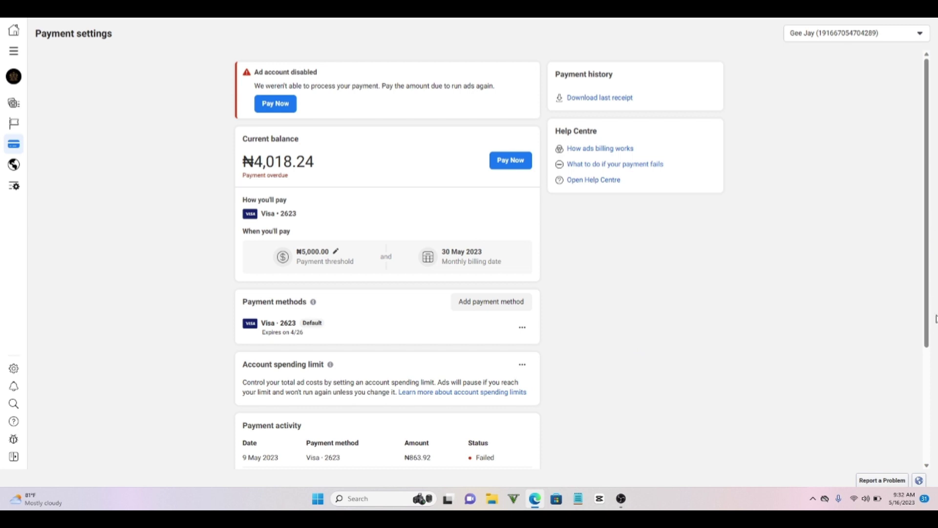
{"action": "left_click_drag", "start_coordinate": [924, 244], "coordinate": [923, 391]}
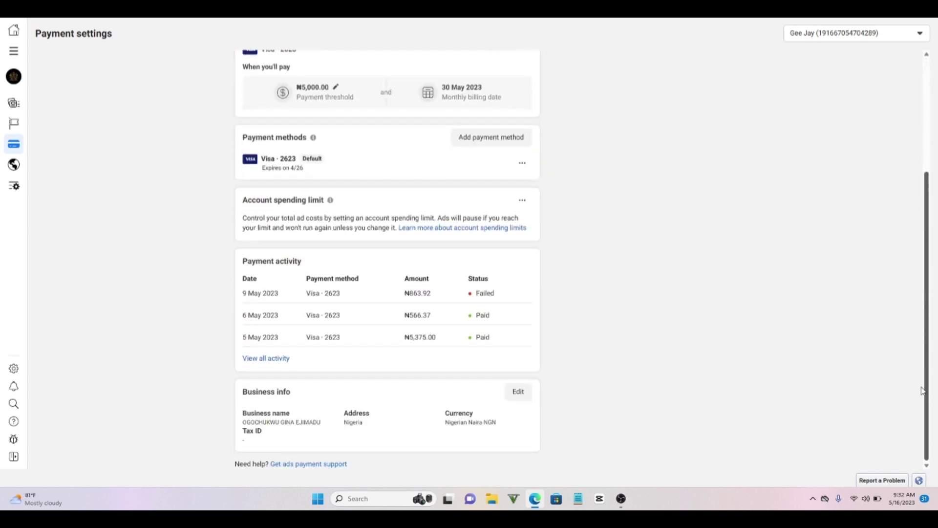
{"action": "left_click", "coordinate": [517, 394]}
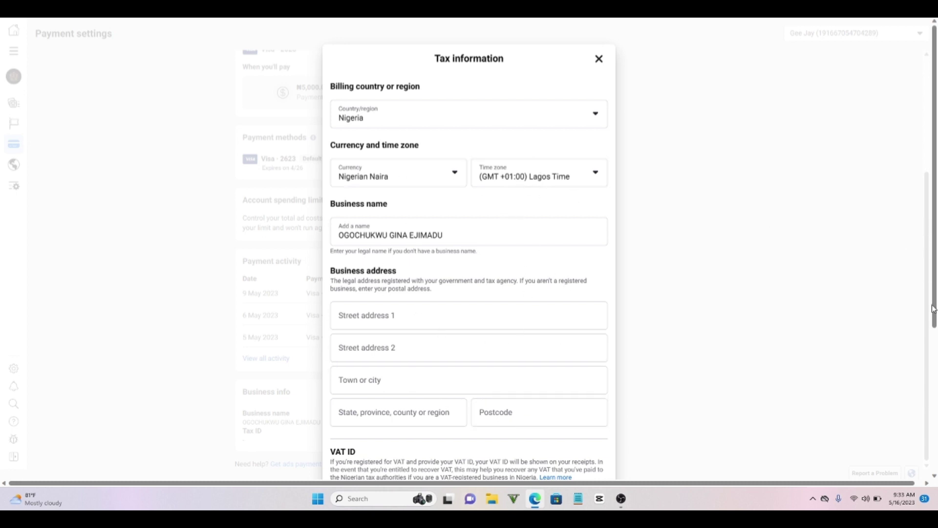
- Review the tax information (Nigeria, Nigerian Naira, Lagos Time) with business purposes kept, and save it
{"action": "scroll", "coordinate": [933, 309], "scroll_direction": "right", "scroll_amount": 1}
{"action": "scroll", "coordinate": [933, 299], "scroll_direction": "down", "scroll_amount": 5}
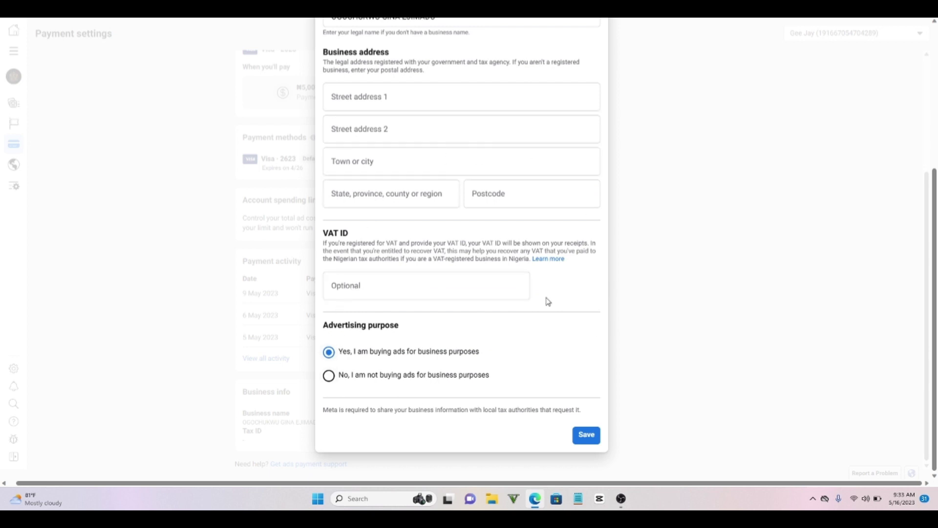
{"action": "scroll", "coordinate": [936, 306], "scroll_direction": "up", "scroll_amount": 3}
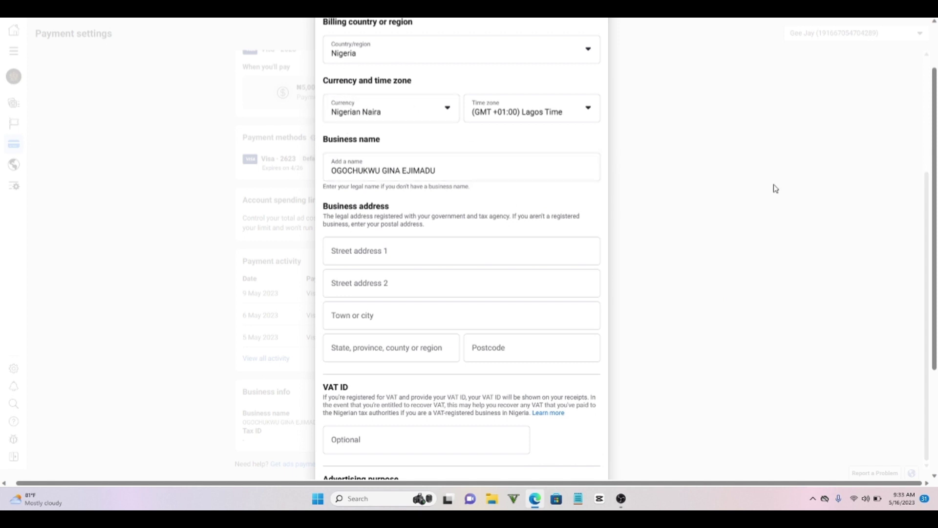
{"action": "scroll", "coordinate": [921, 314], "scroll_direction": "down", "scroll_amount": 3}
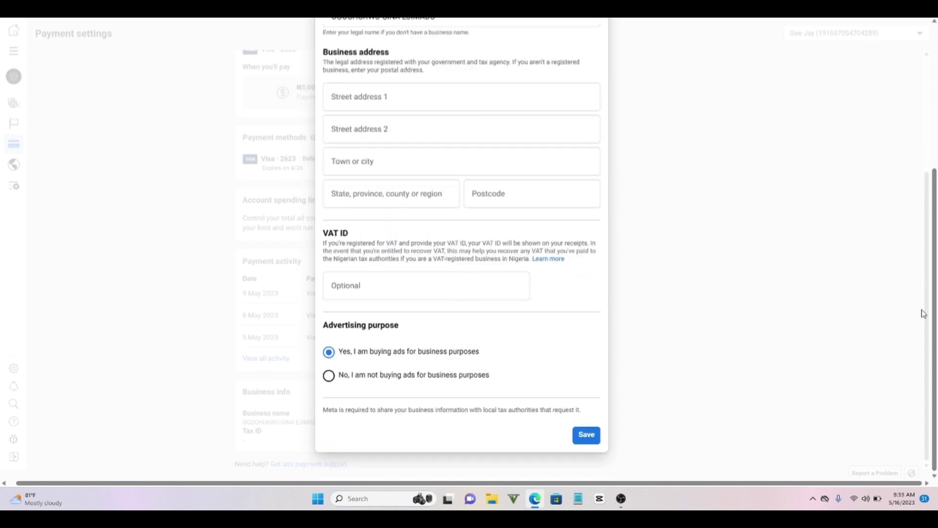
{"action": "left_click", "coordinate": [585, 437]}
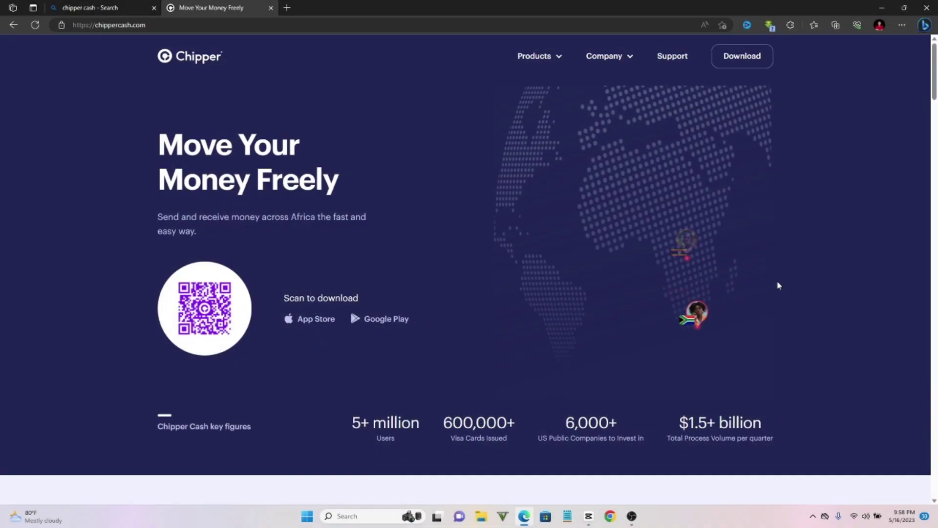
{"action": "left_click_drag", "start_coordinate": [935, 67], "coordinate": [936, 234]}
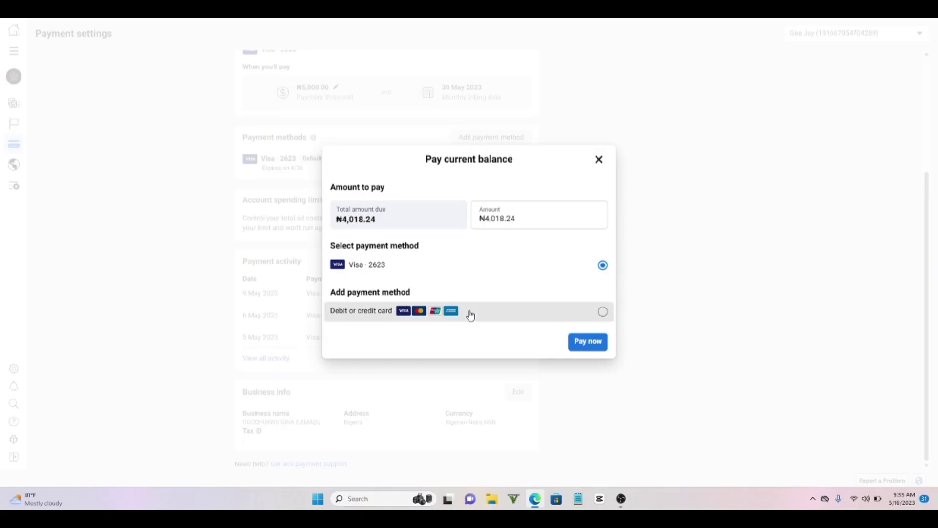
- Select Debit or credit card, then close the Pay current balance dialog, leaving ₦4,018.24 overdue
{"action": "left_click", "coordinate": [471, 315]}
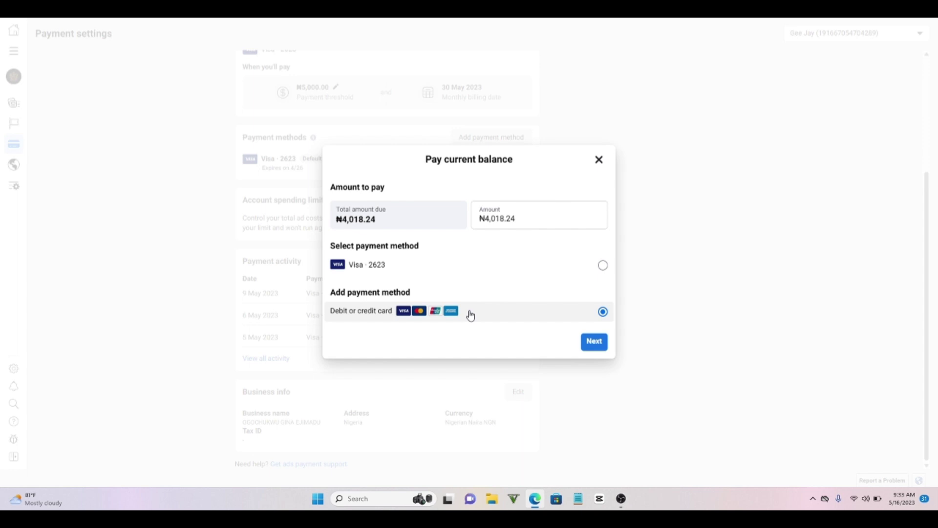
{"action": "left_click", "coordinate": [598, 161]}
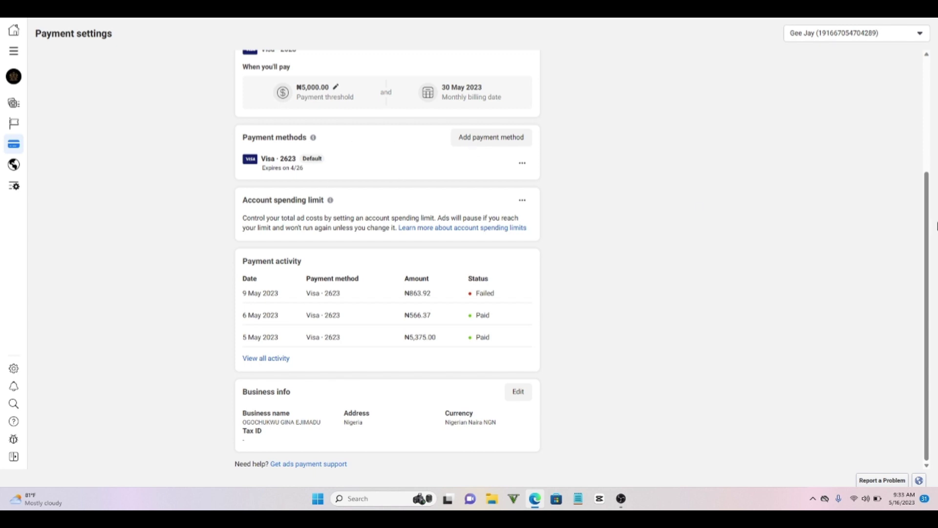
{"action": "scroll", "coordinate": [925, 136], "scroll_direction": "up", "scroll_amount": 3}
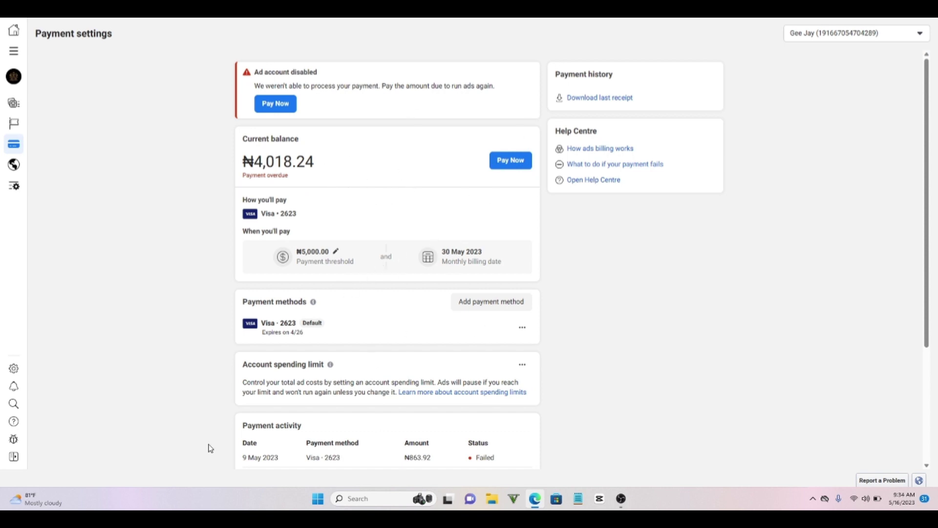
- Pay the ₦4,018.24 overdue balance in full with Visa · 2623 and confirm the payment
{"action": "left_click", "coordinate": [503, 159]}
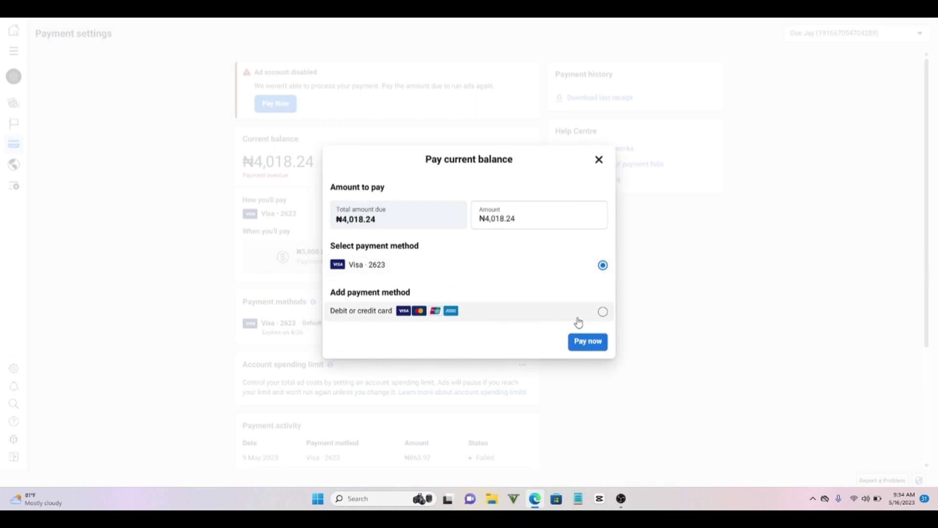
{"action": "left_click", "coordinate": [589, 346]}
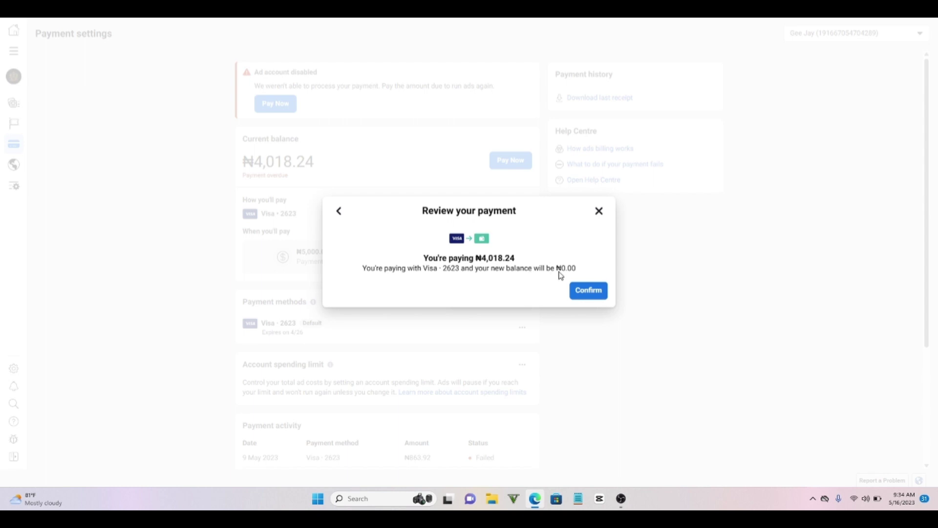
{"action": "left_click", "coordinate": [588, 293]}
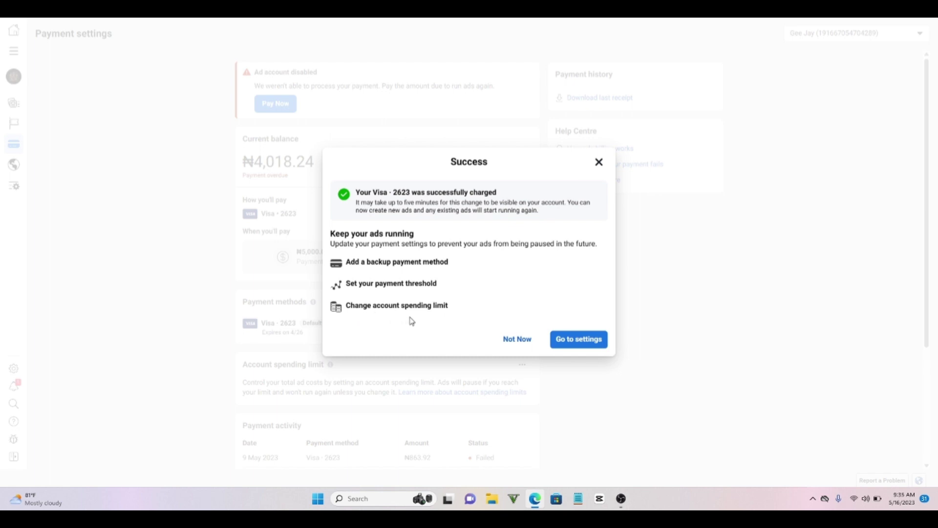
- Go back to payment settings, now showing a ₦0.00 balance and the paid ₦4,319.61 charge
{"action": "left_click", "coordinate": [578, 341]}
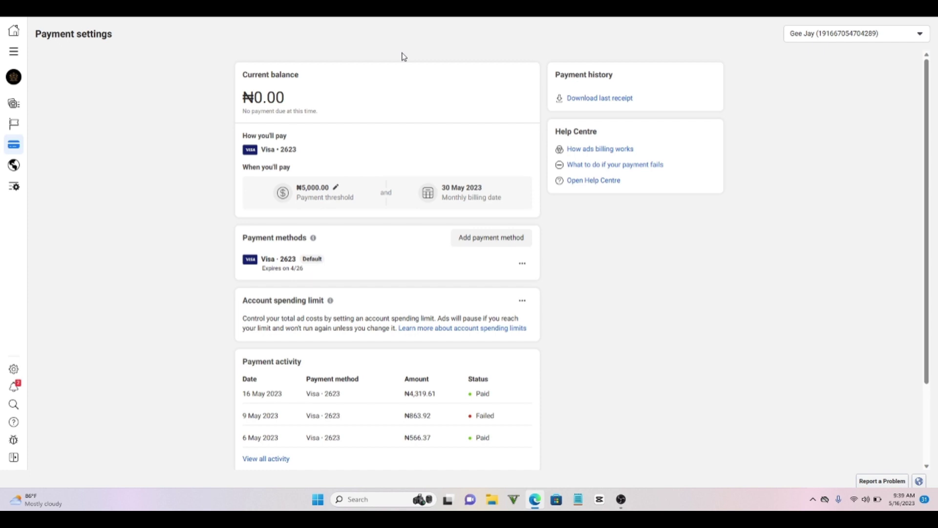
{"action": "left_click", "coordinate": [476, 238]}
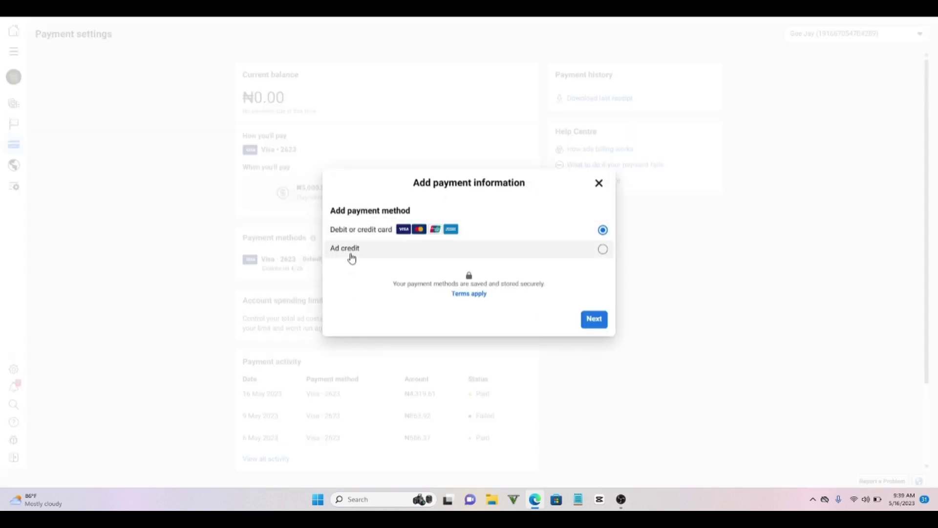
{"action": "left_click", "coordinate": [379, 250]}
{"action": "left_click", "coordinate": [591, 324]}
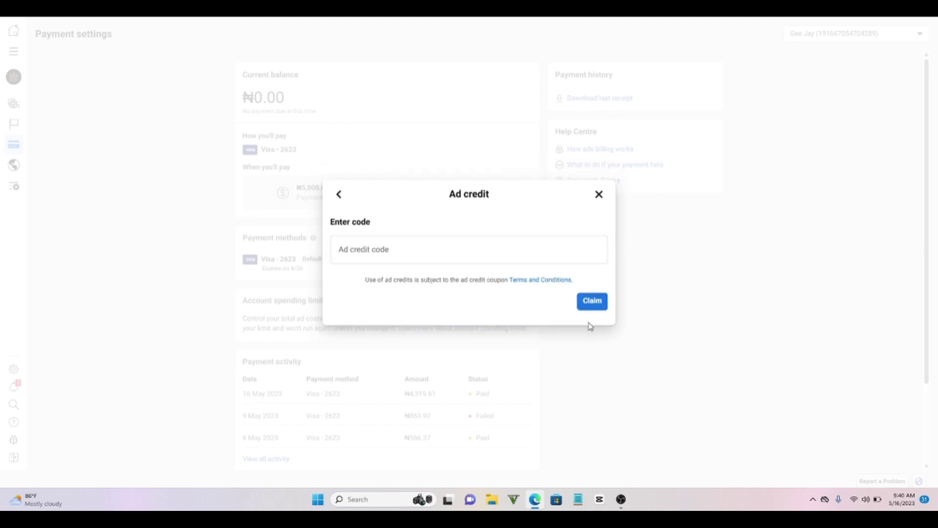
{"action": "left_click", "coordinate": [447, 263]}
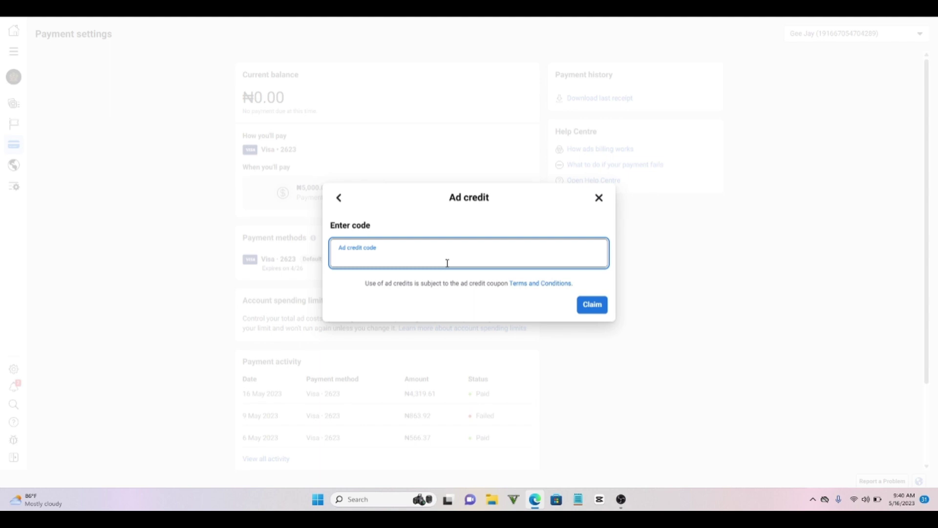
{"action": "left_click", "coordinate": [598, 198]}
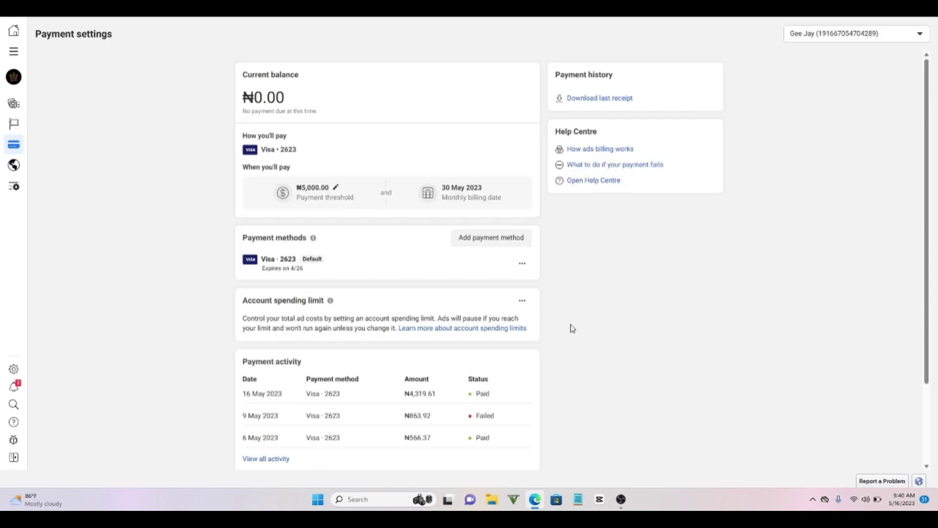